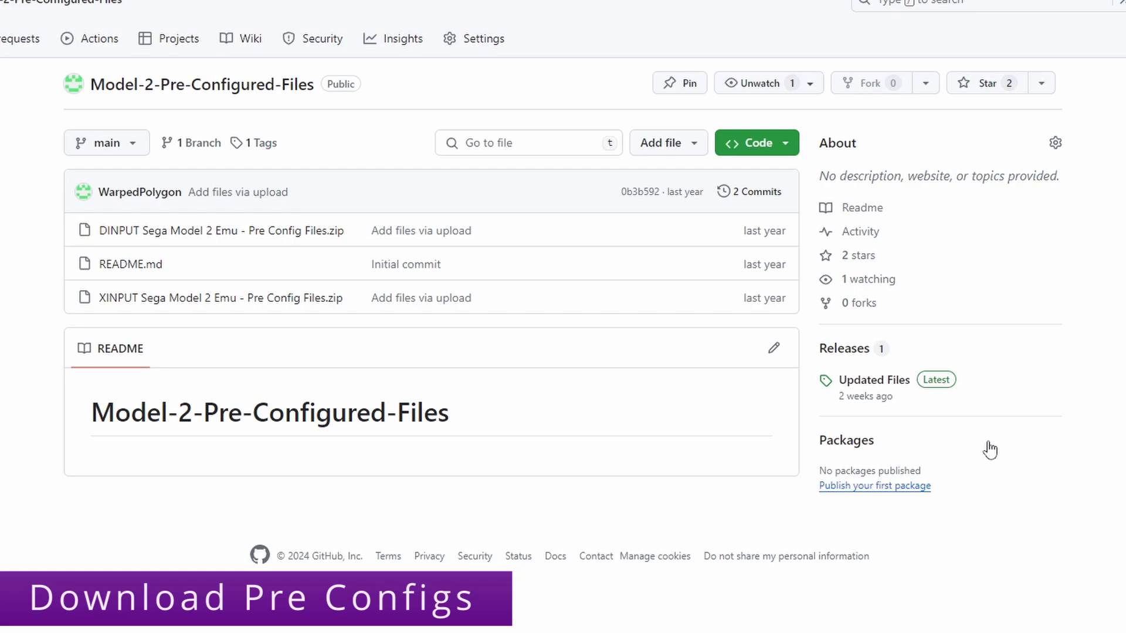
Step: Open the latest release, Updated Files, of the Model-2-Pre-Configured-Files repository
click(870, 387)
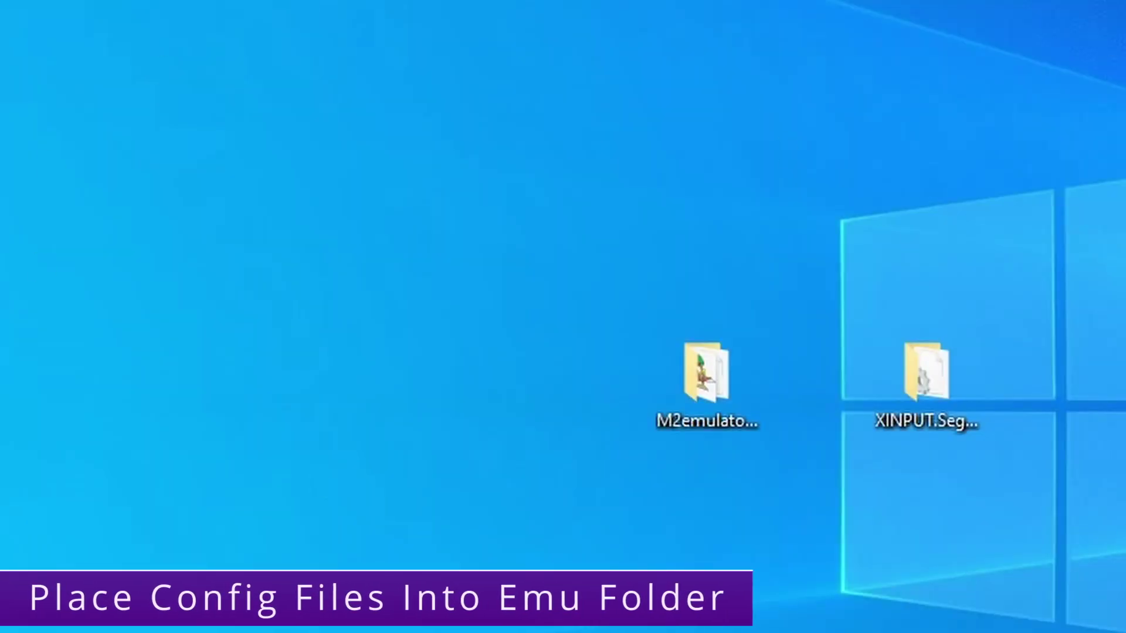
Step: Move all items from the XINPUT.Sega.Model.2.Pre.Config.Files folder into the M2emulator_1.1a folder, replacing files with the same names
double_click(716, 399)
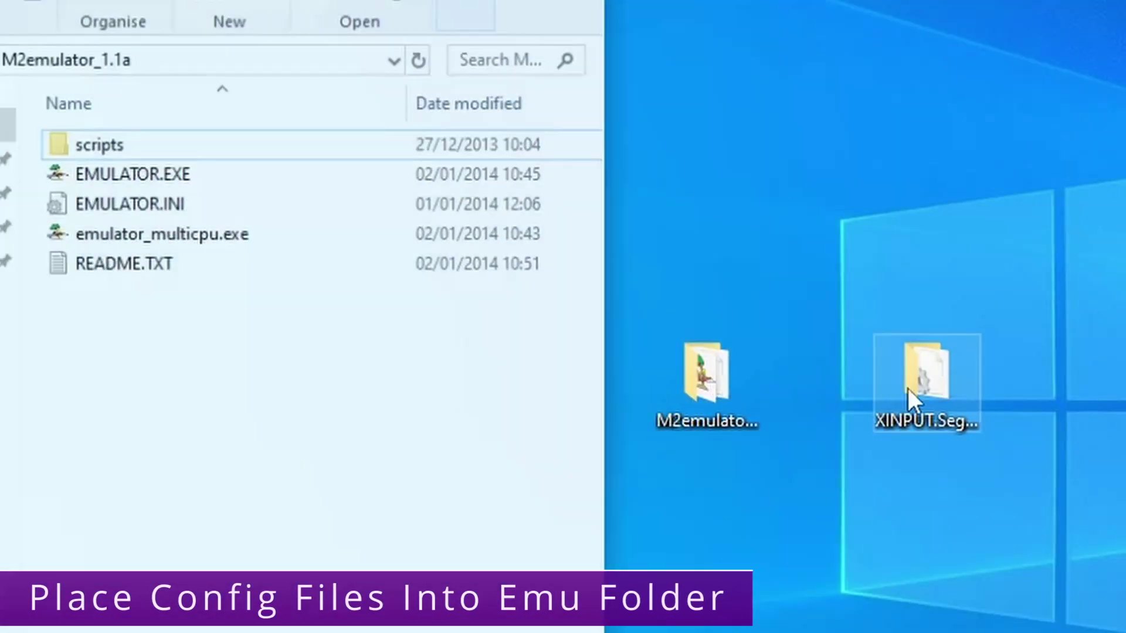
double_click(927, 384)
key(ctrl+a)
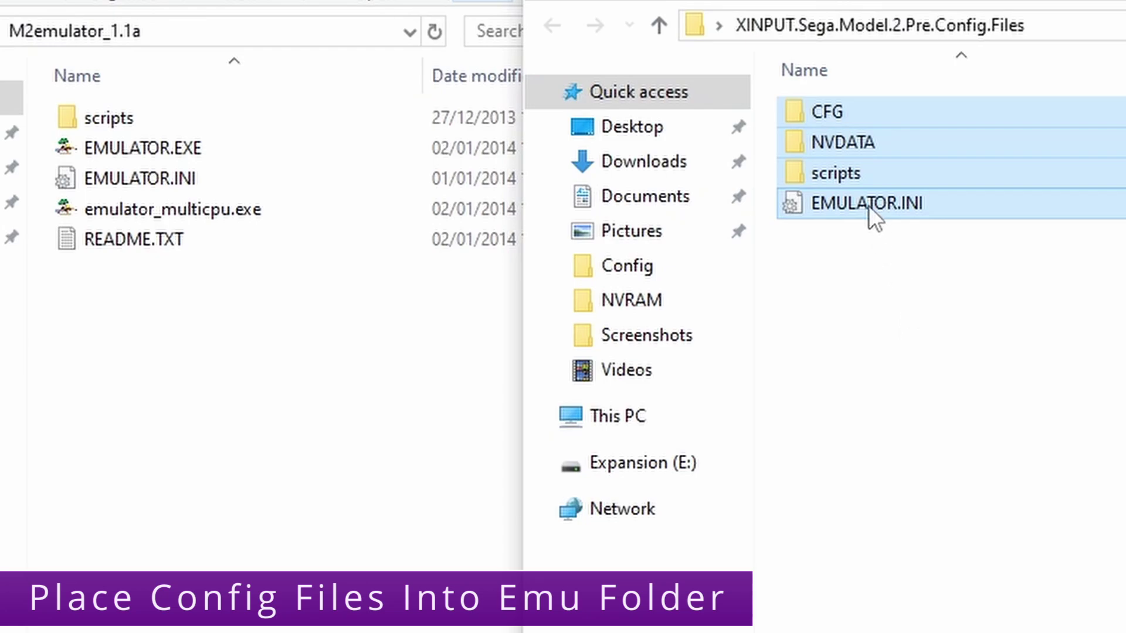
drag(860, 205, 192, 399)
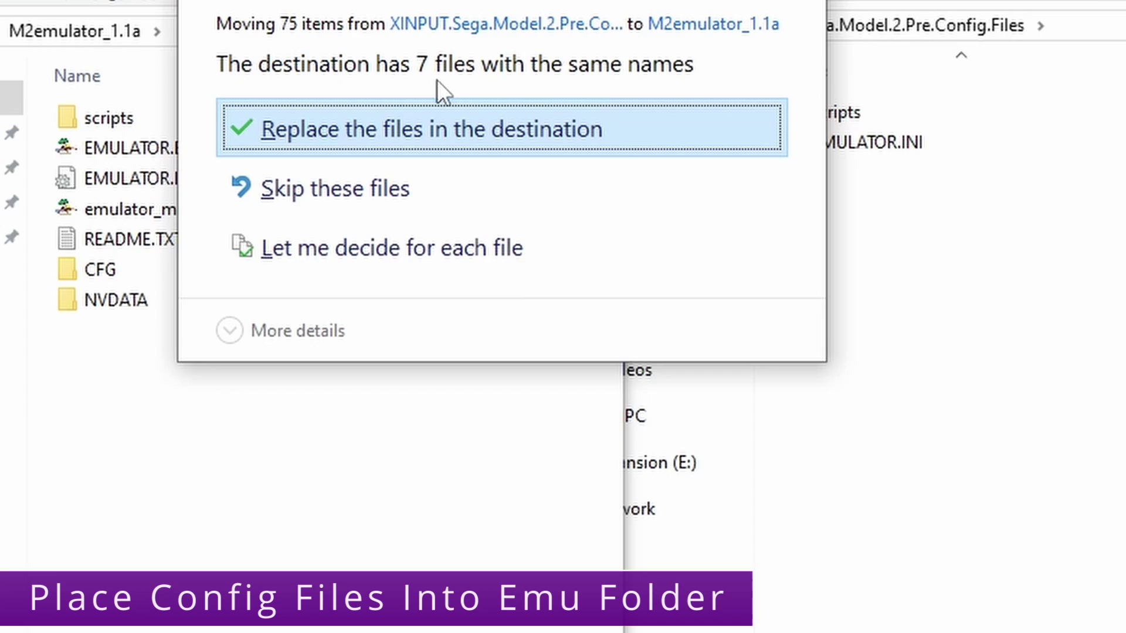
click(365, 132)
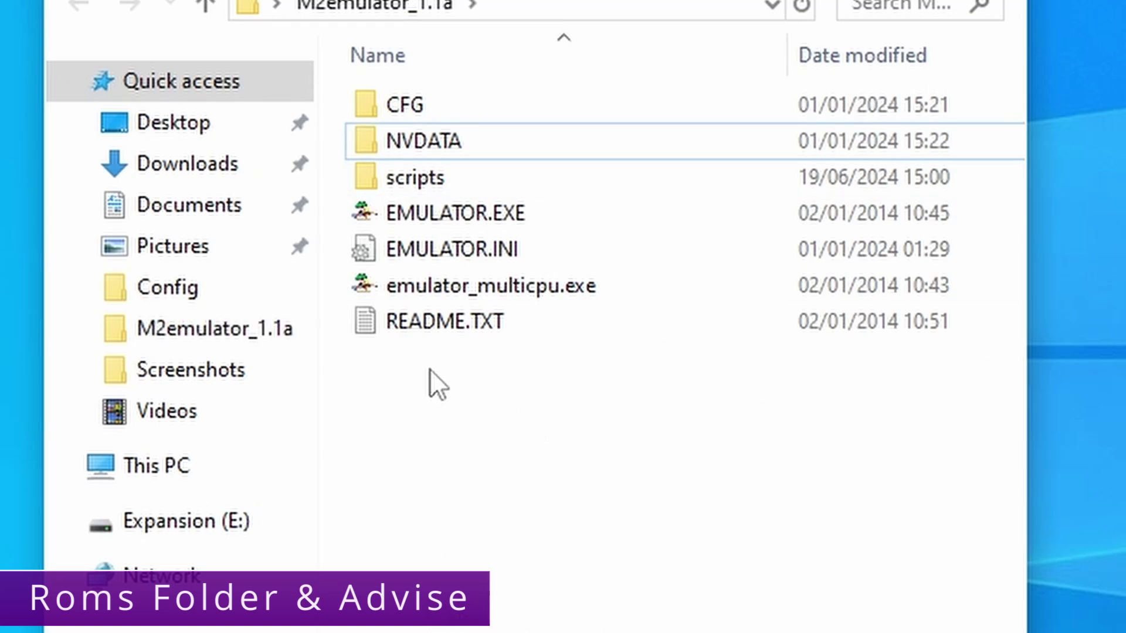
Step: Create a folder named roms inside the M2emulator_1.1a folder
right_click(430, 354)
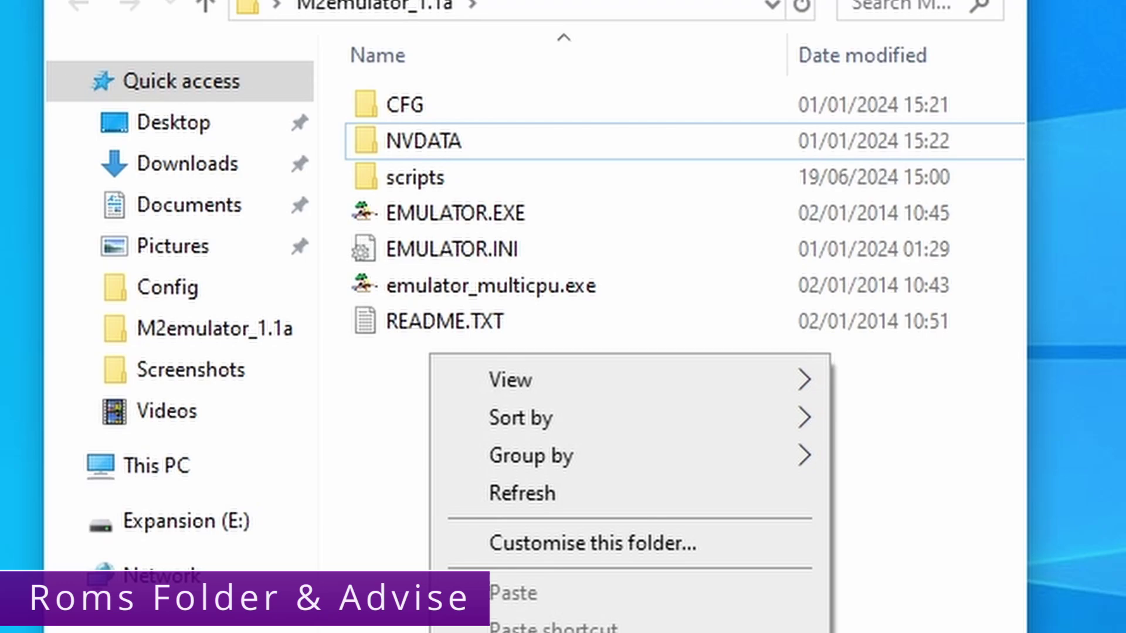
key(ctrl+shift+n)
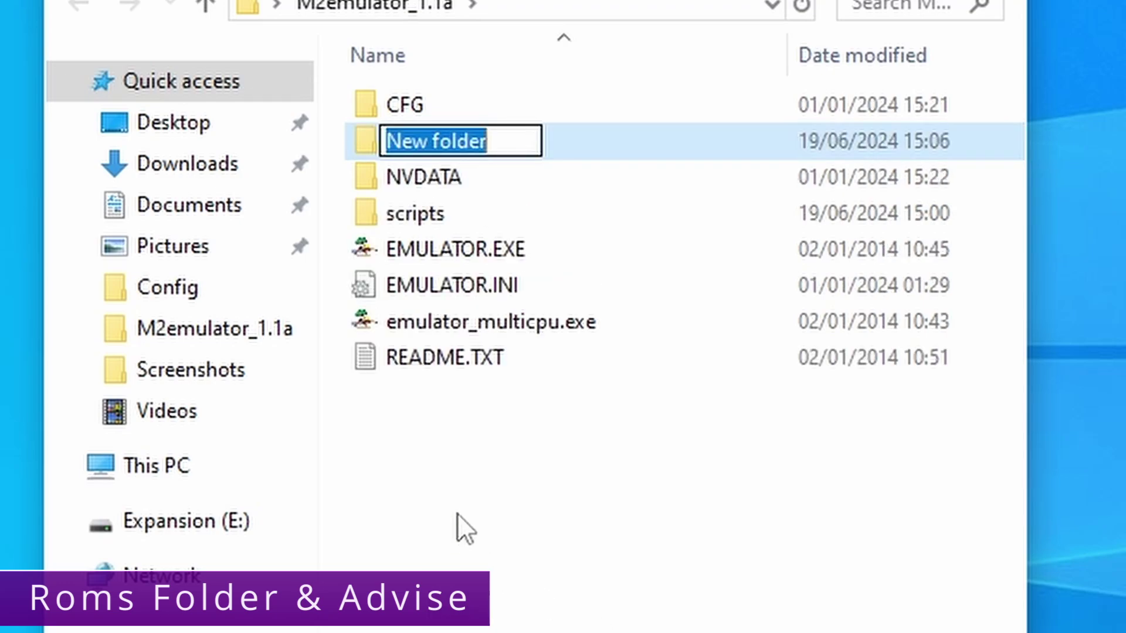
text(rom)
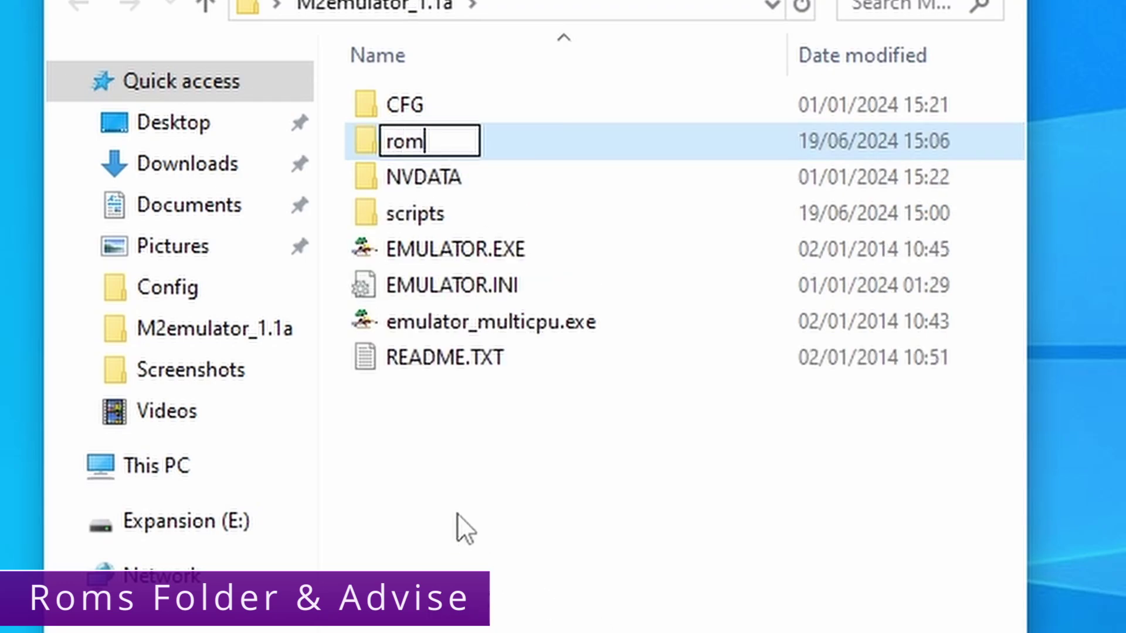
text(s)
key(Return)
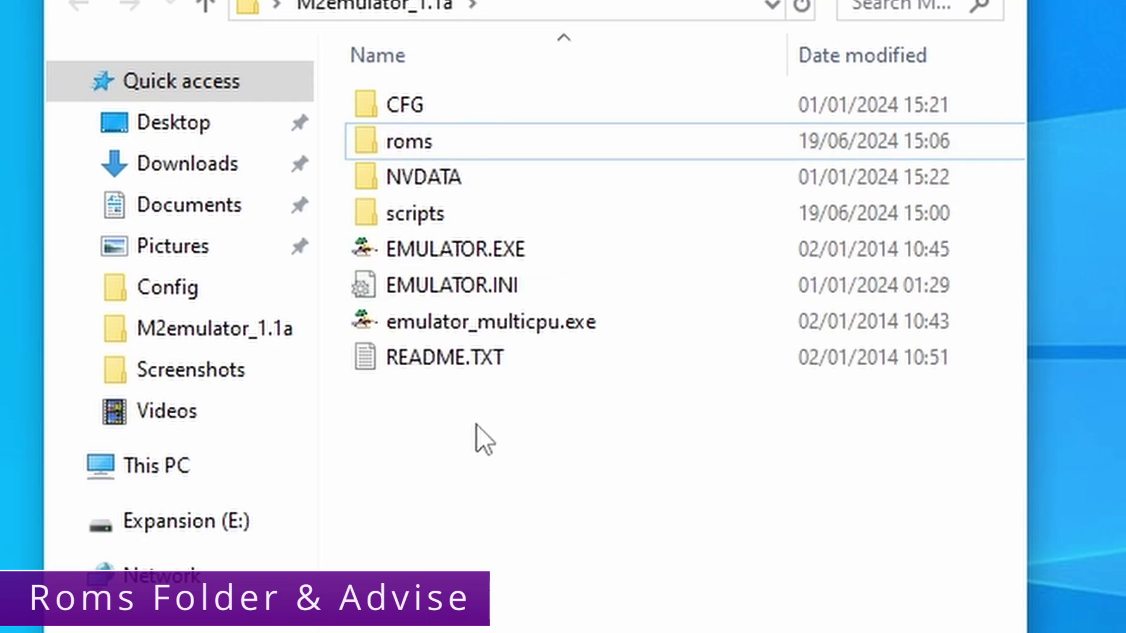
click(442, 138)
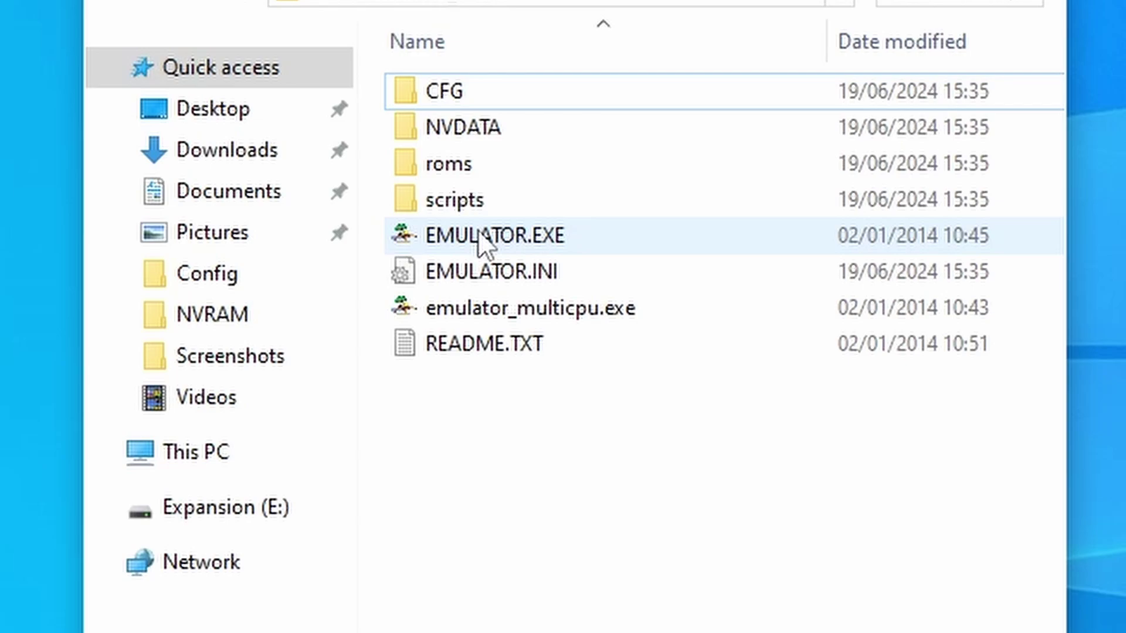
Step: Run EMULATOR.EXE, and highlight the DirectX End-User Runtimes (June 2010) title on Microsoft's download page
double_click(484, 240)
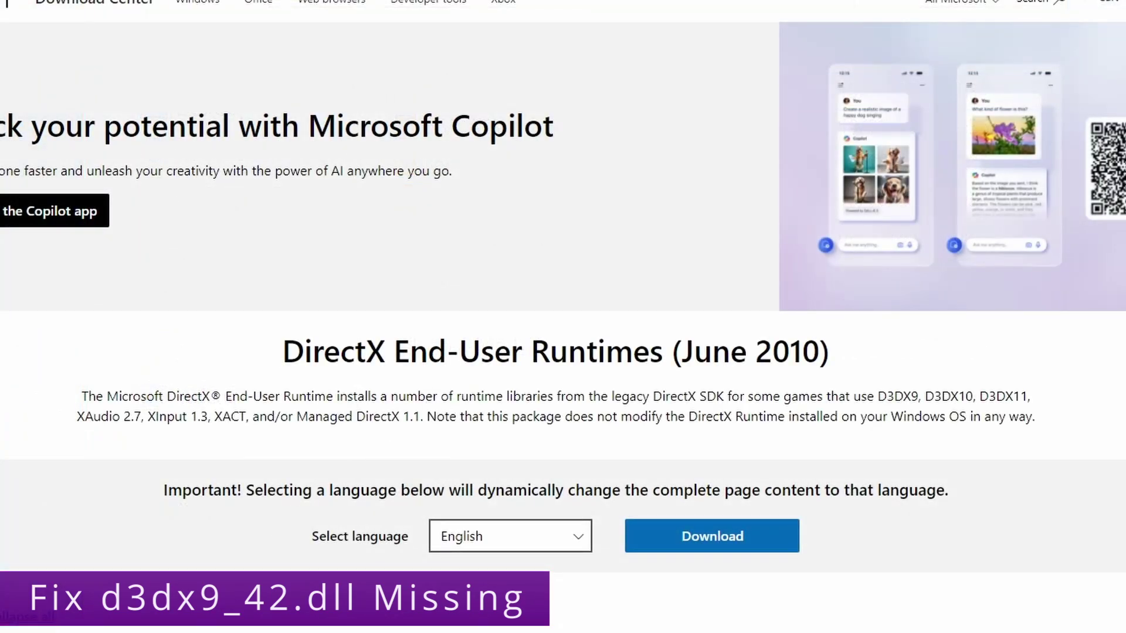
drag(284, 352, 837, 355)
click(841, 356)
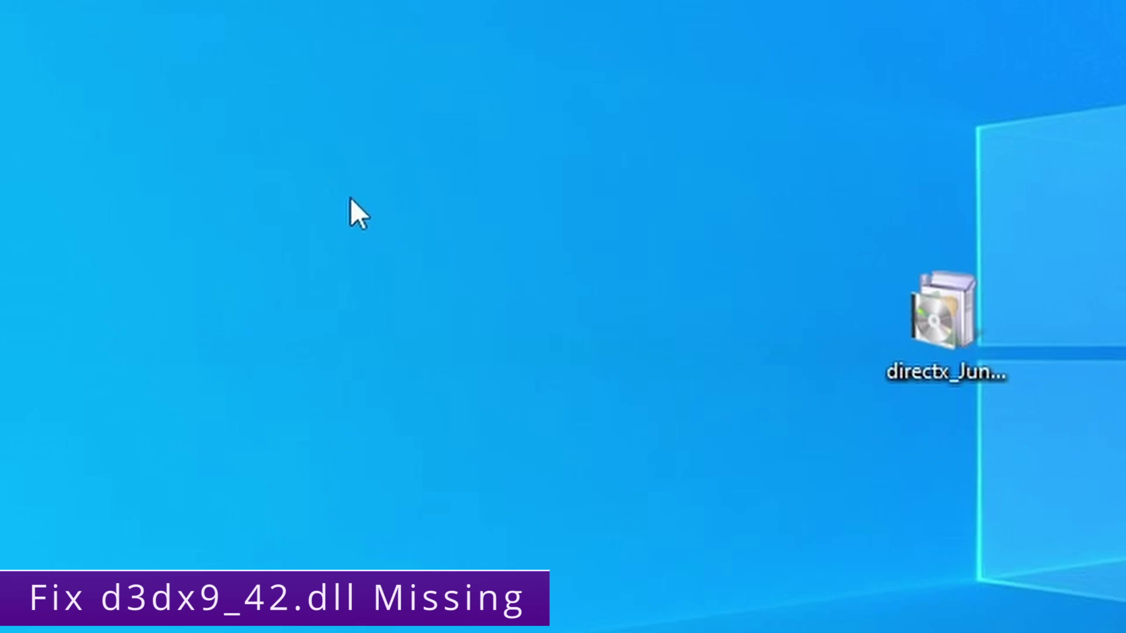
Step: Create a folder named lygvkuyf on the desktop
right_click(374, 201)
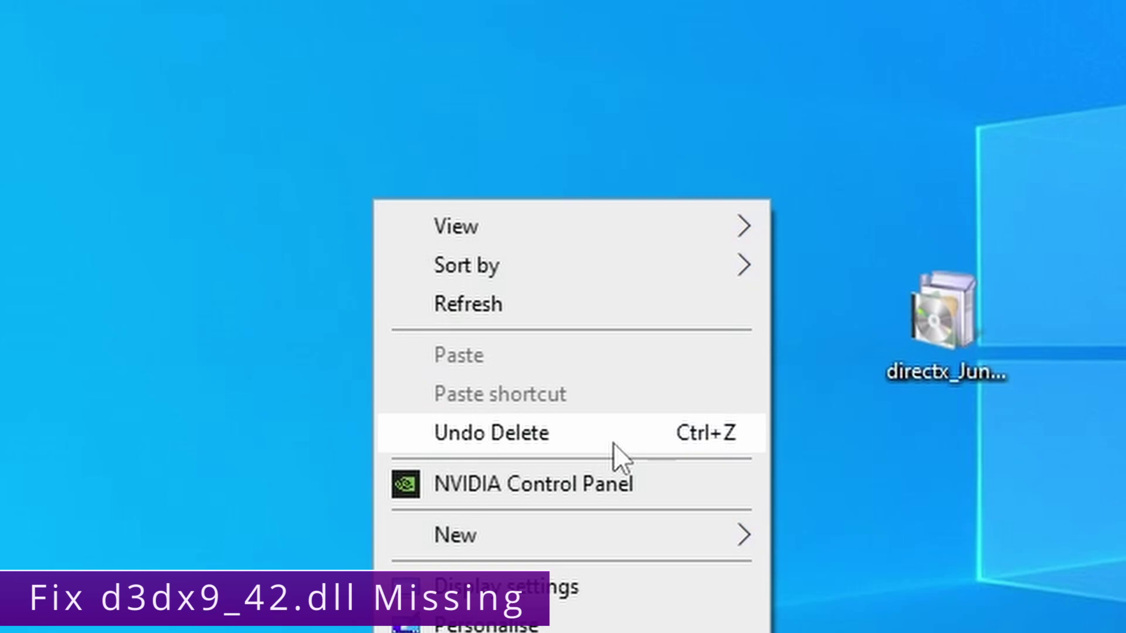
mouse_move(547, 528)
click(868, 551)
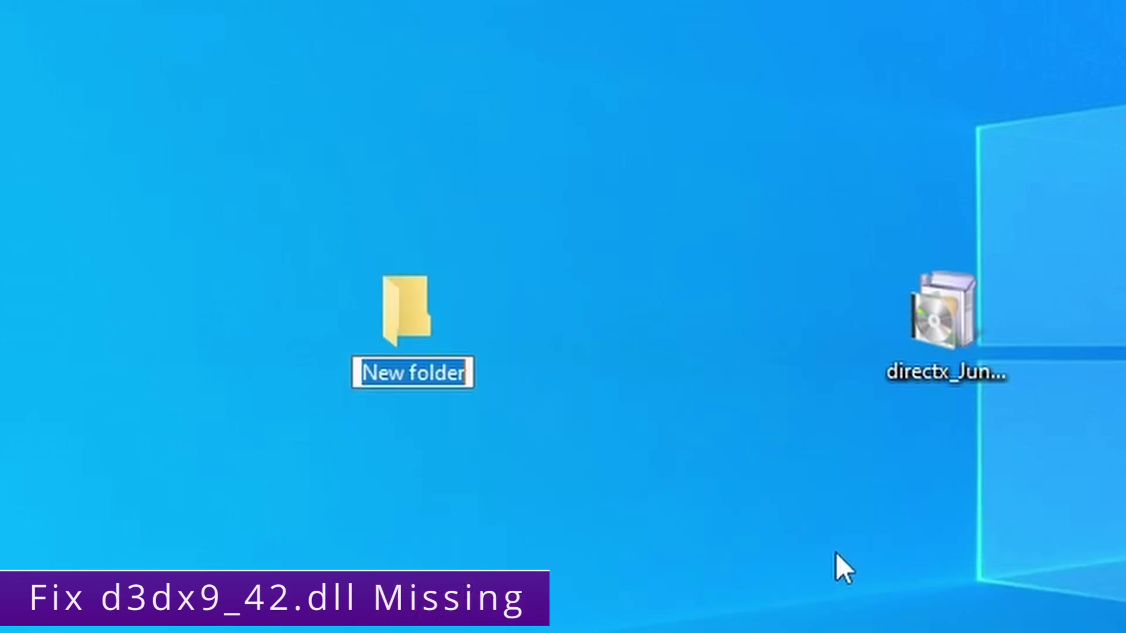
text(lygvkuyf)
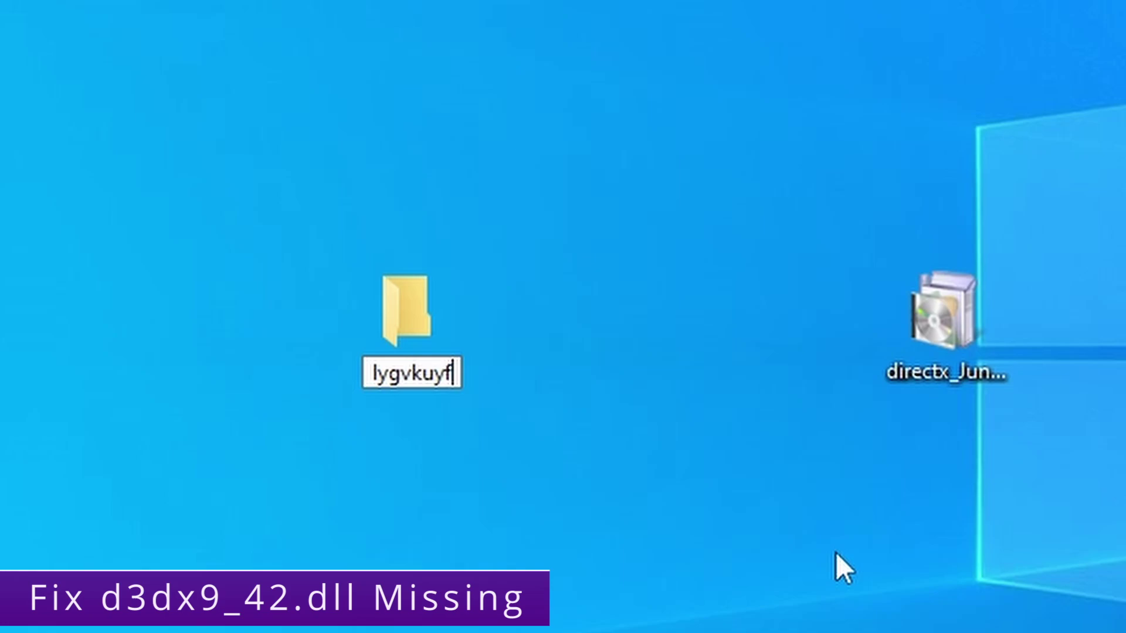
key(Return)
Step: Run the downloaded DirectX June 2010 package from the desktop and accept its license agreement
double_click(938, 352)
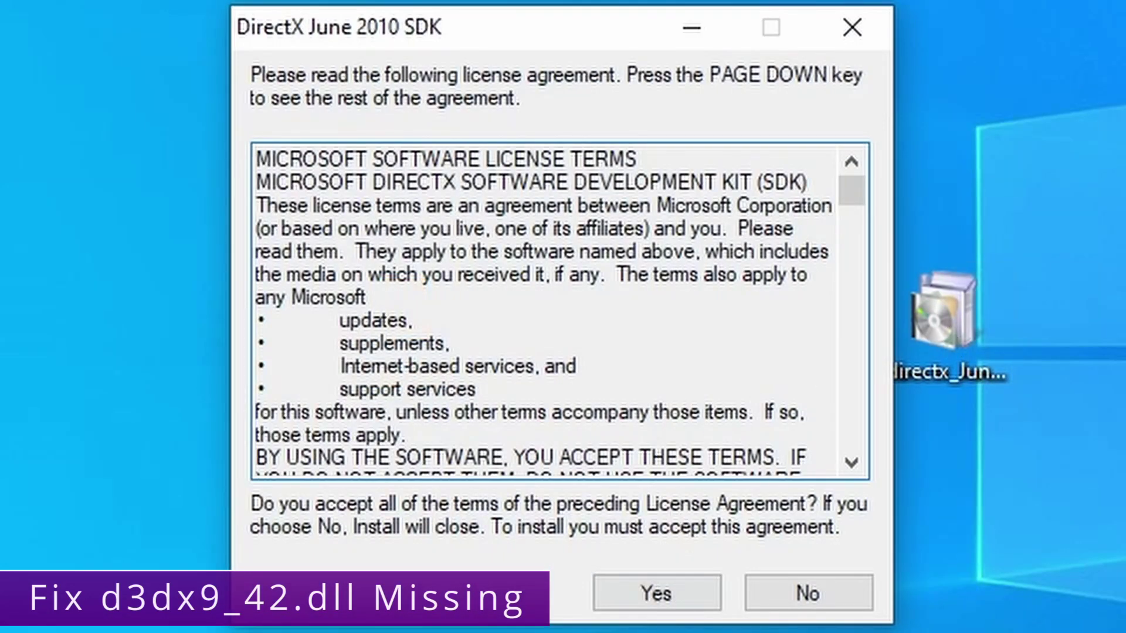
click(666, 597)
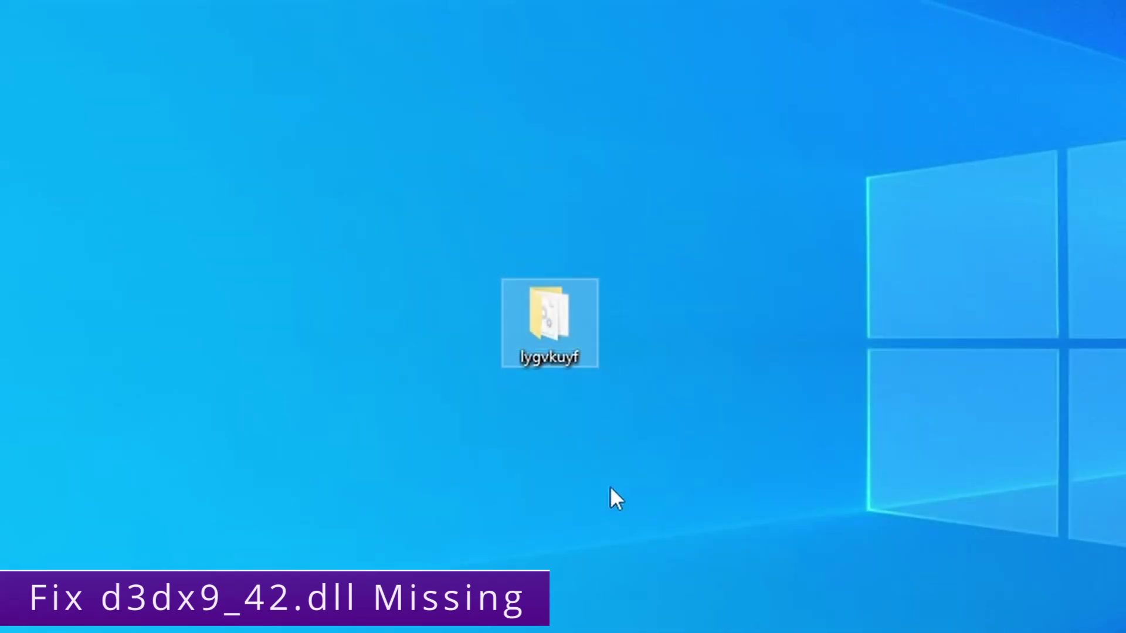
Step: Run DXSETUP.exe from the lygvkuyf folder as administrator
double_click(547, 322)
scroll(589, 351, down, 4)
scroll(589, 352, down, 18)
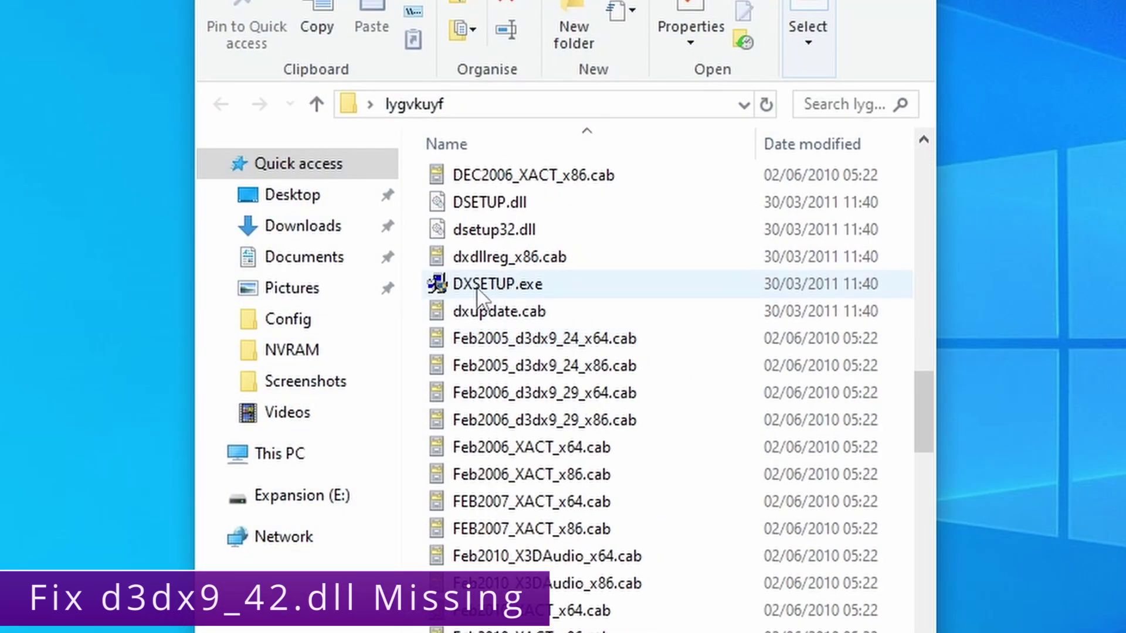
right_click(498, 286)
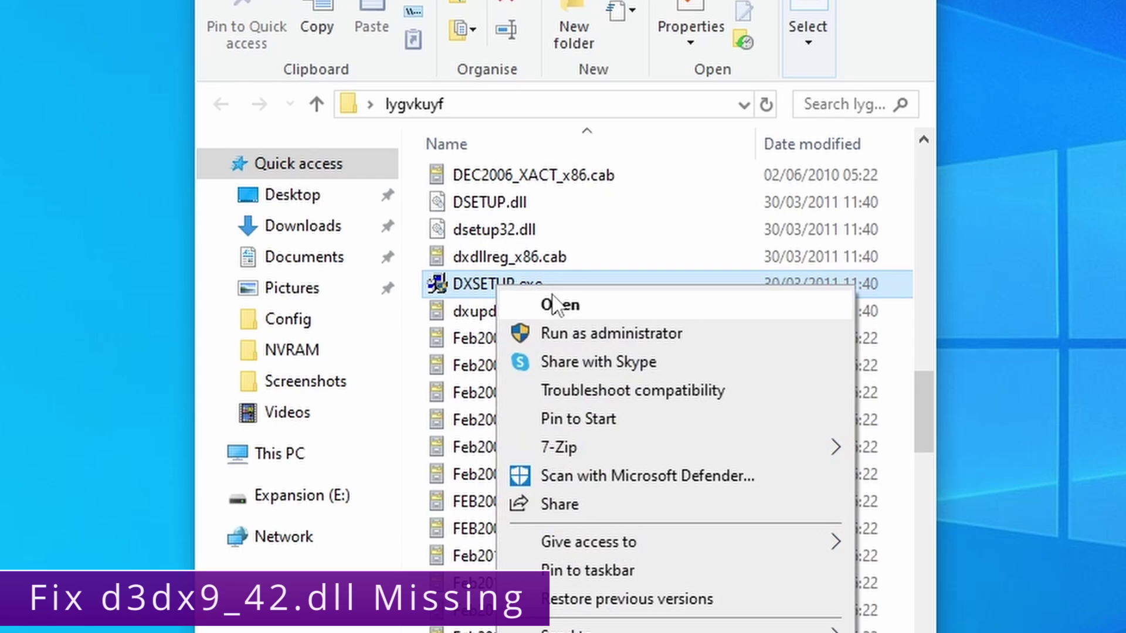
click(593, 335)
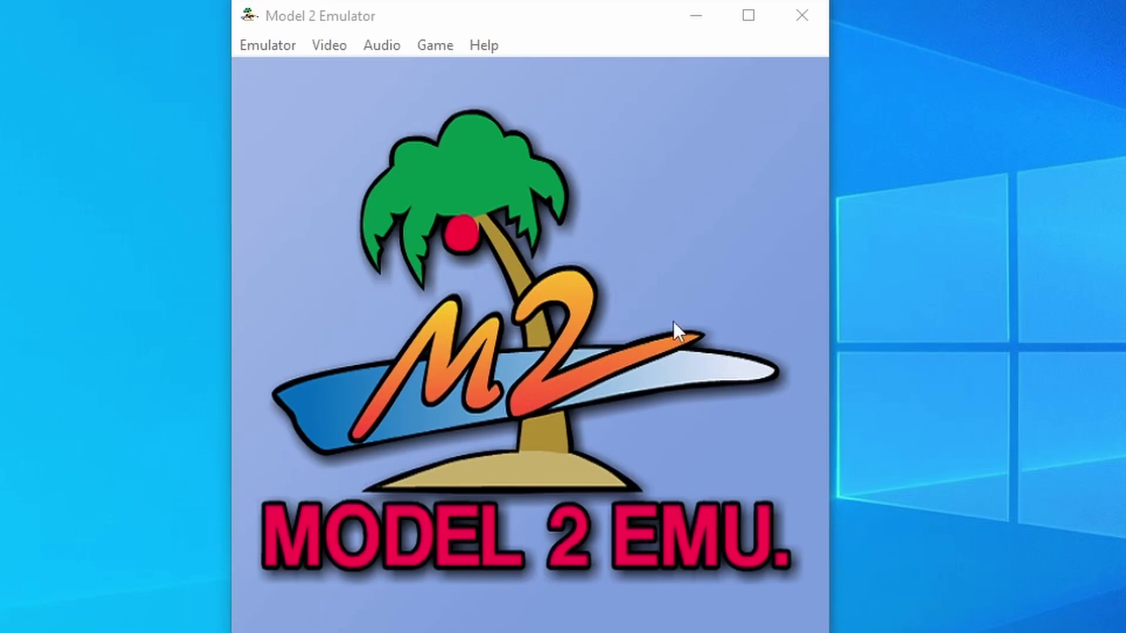
Step: Switch to Model 2 Emulator and open its ROM loading list
click(267, 47)
click(298, 72)
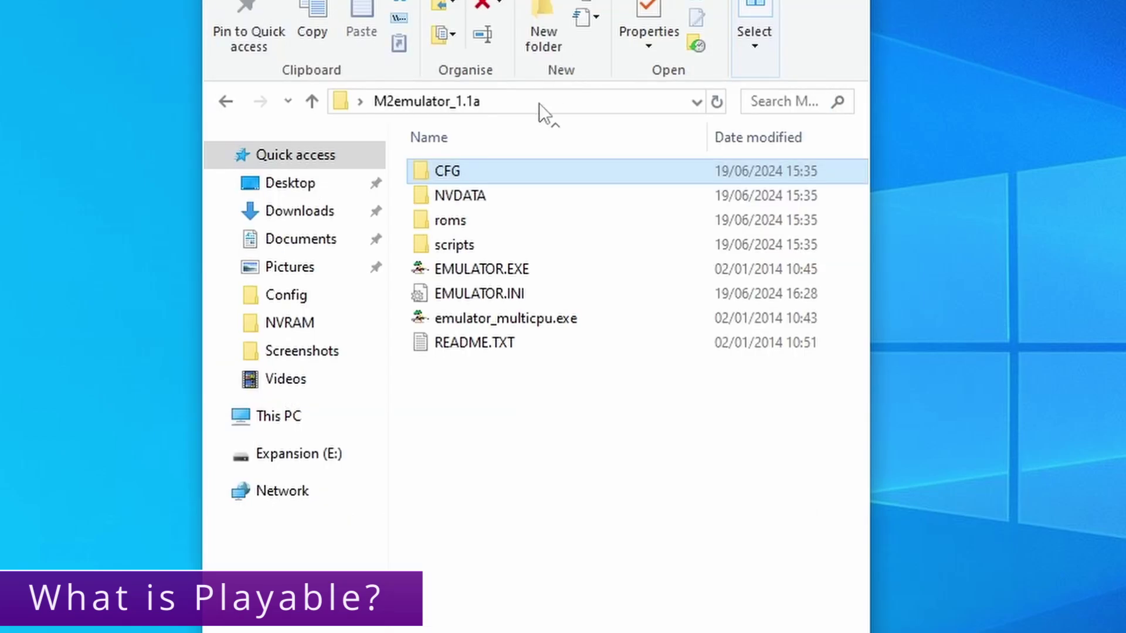
Step: Look into the CFG folder of M2emulator_1.1a, and into the 4x3 Scripts folder inside scripts
double_click(443, 173)
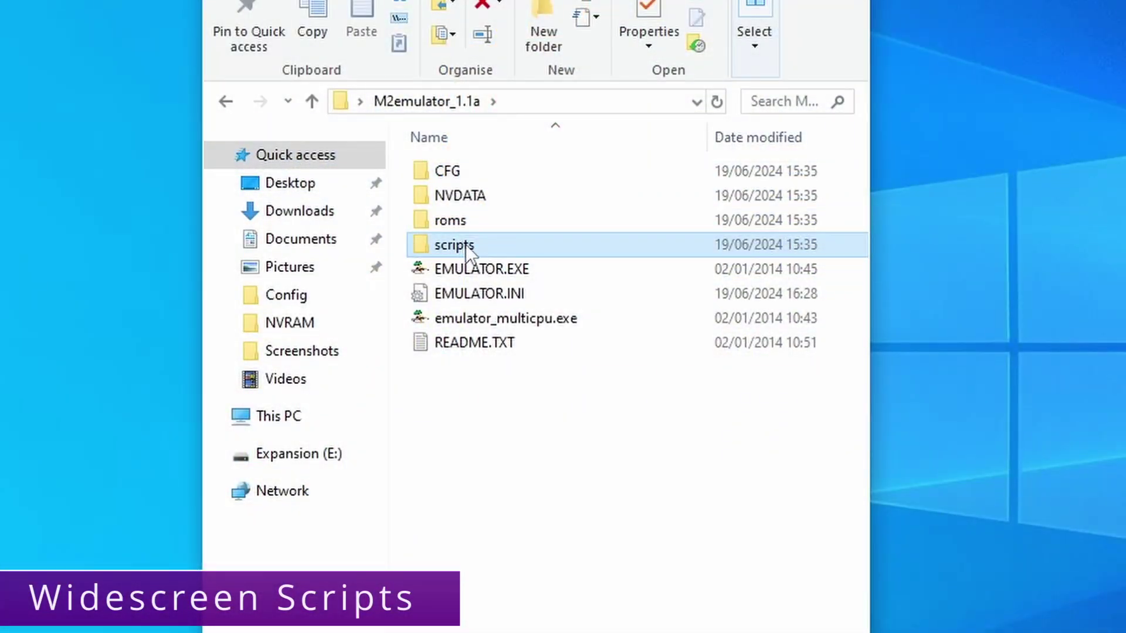
double_click(465, 244)
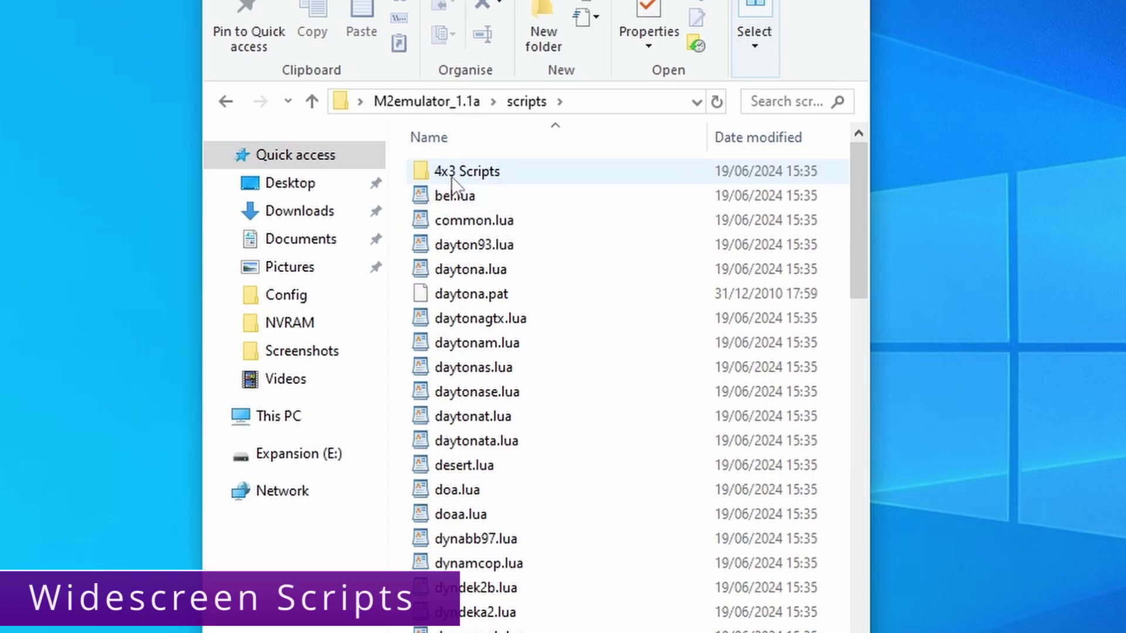
double_click(455, 173)
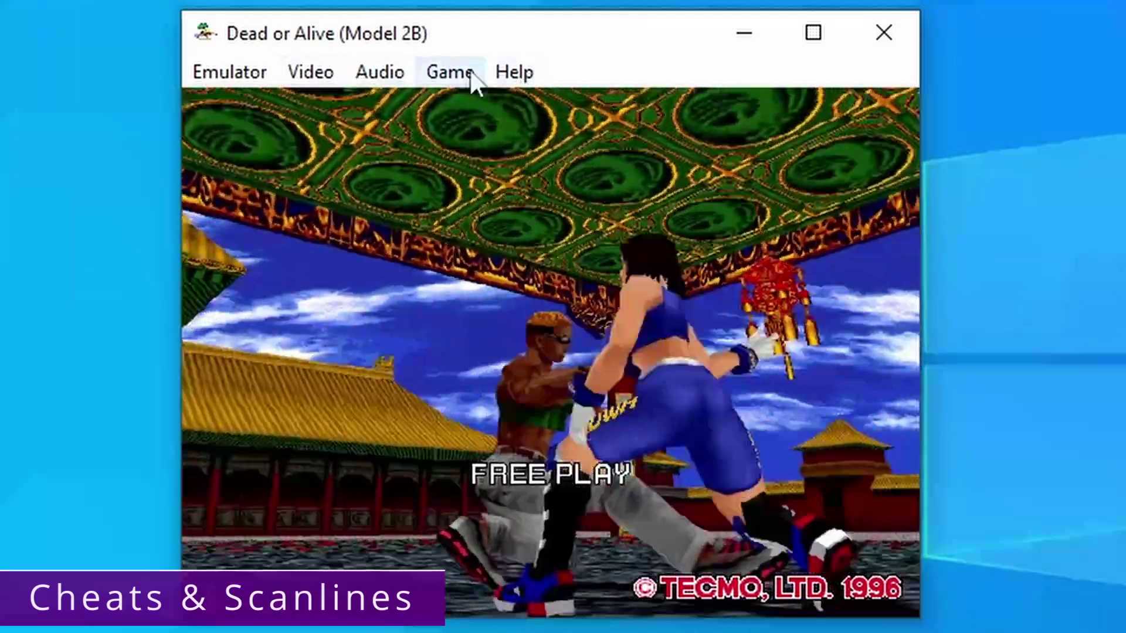
Step: Turn on the Scanlines (50%) option for Dead or Alive in Model 2 Emulator
click(447, 72)
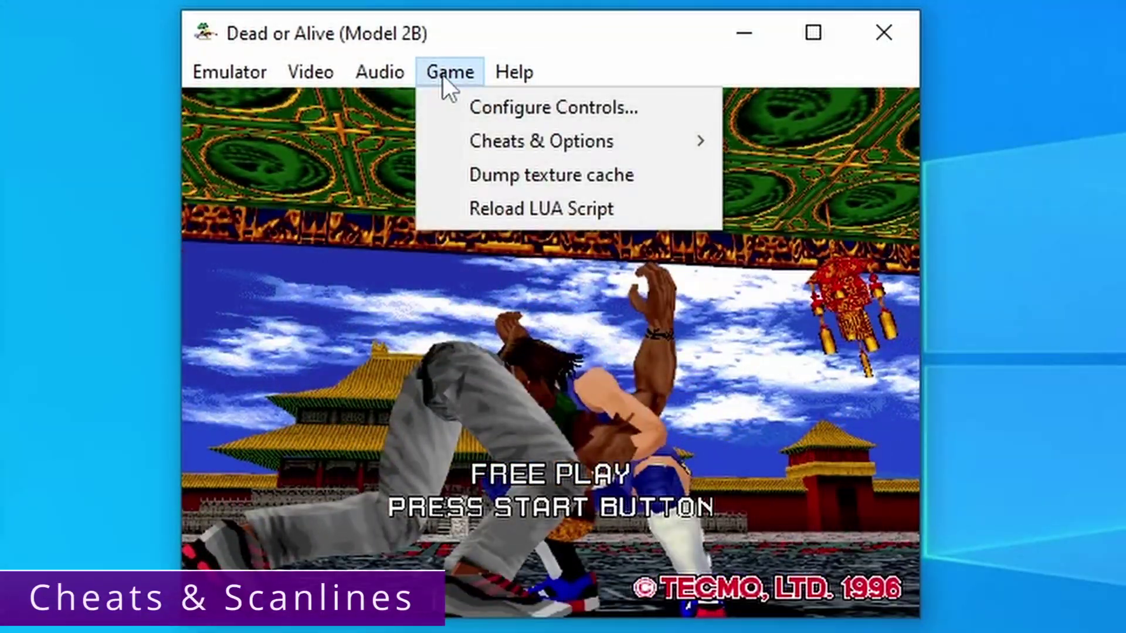
mouse_move(487, 142)
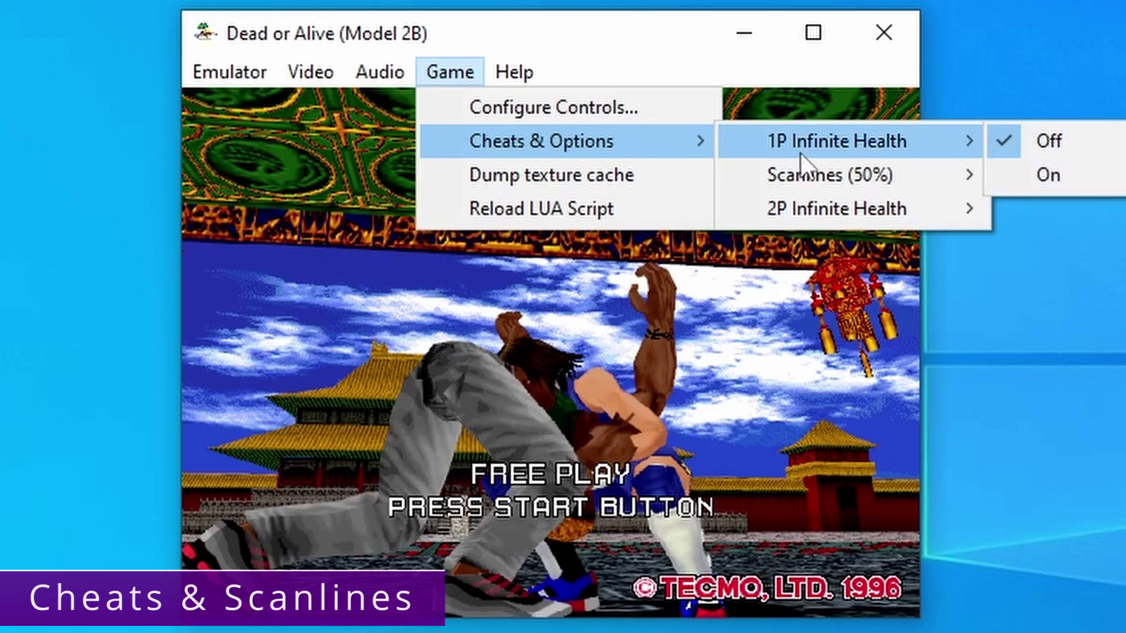
mouse_move(821, 173)
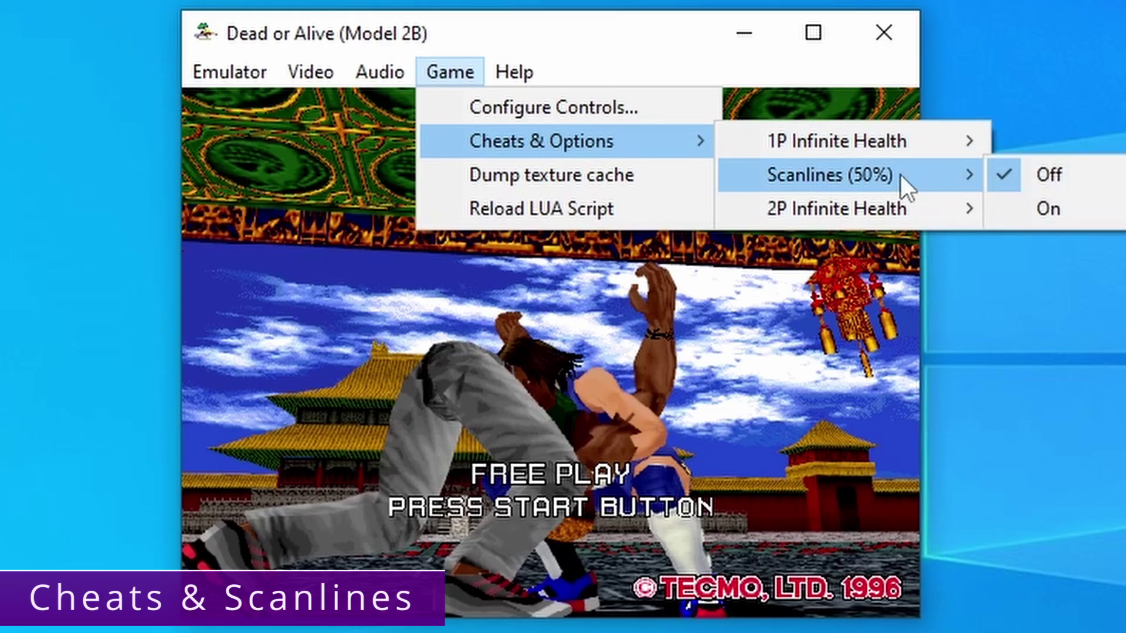
click(1046, 208)
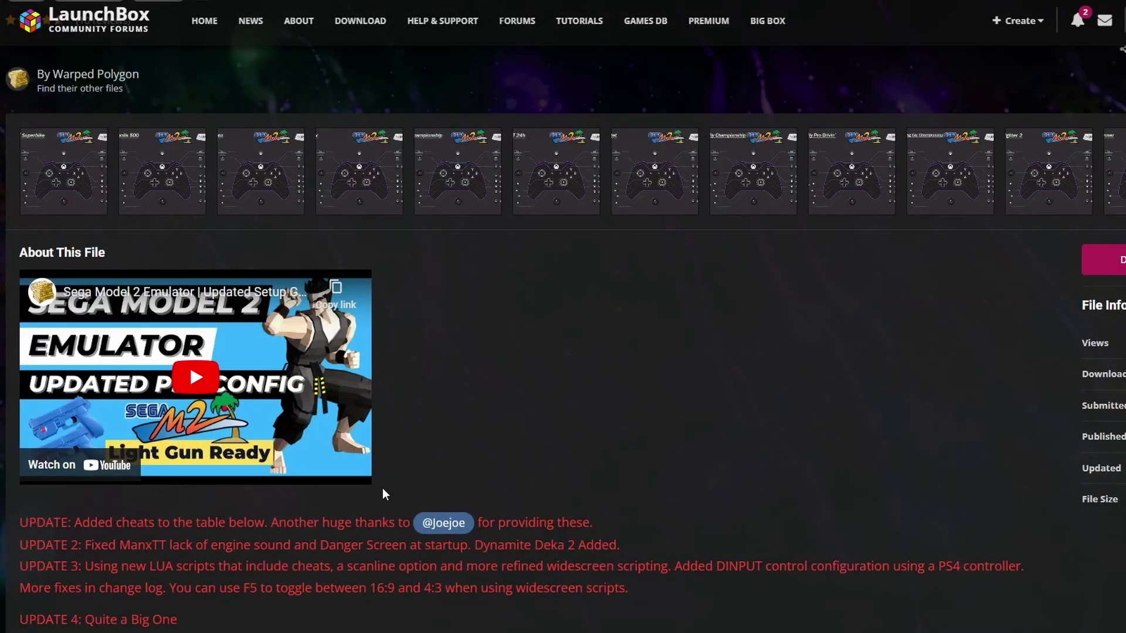
Step: Switch to the LaunchBox forums download page and examine its update notes and per-game configuration table
scroll(589, 339, down, 20)
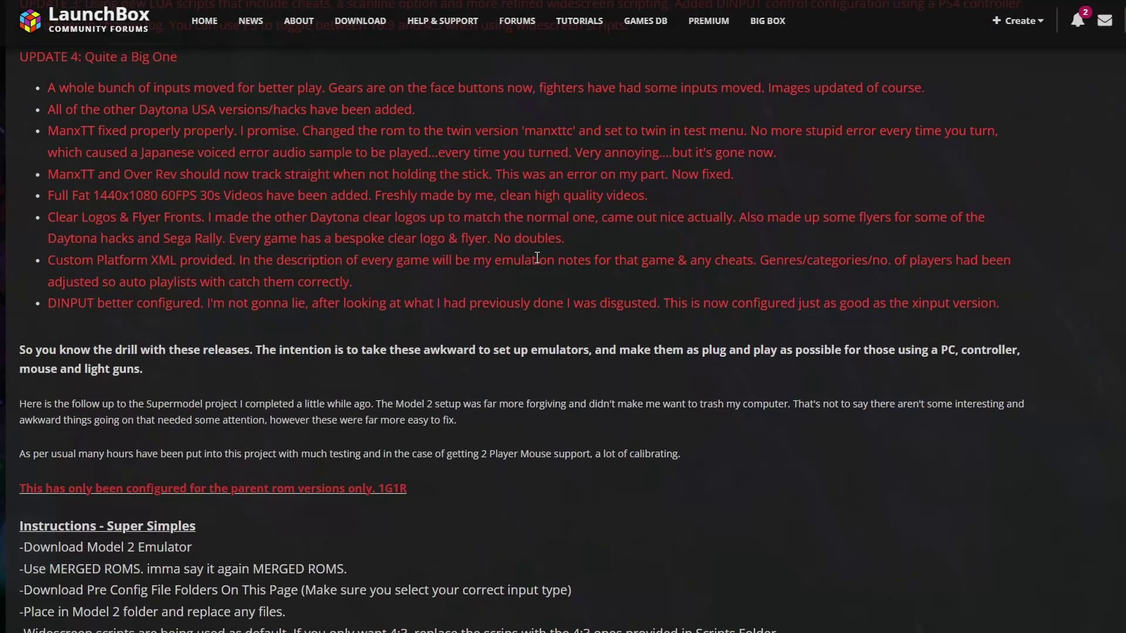
scroll(516, 314, up, 20)
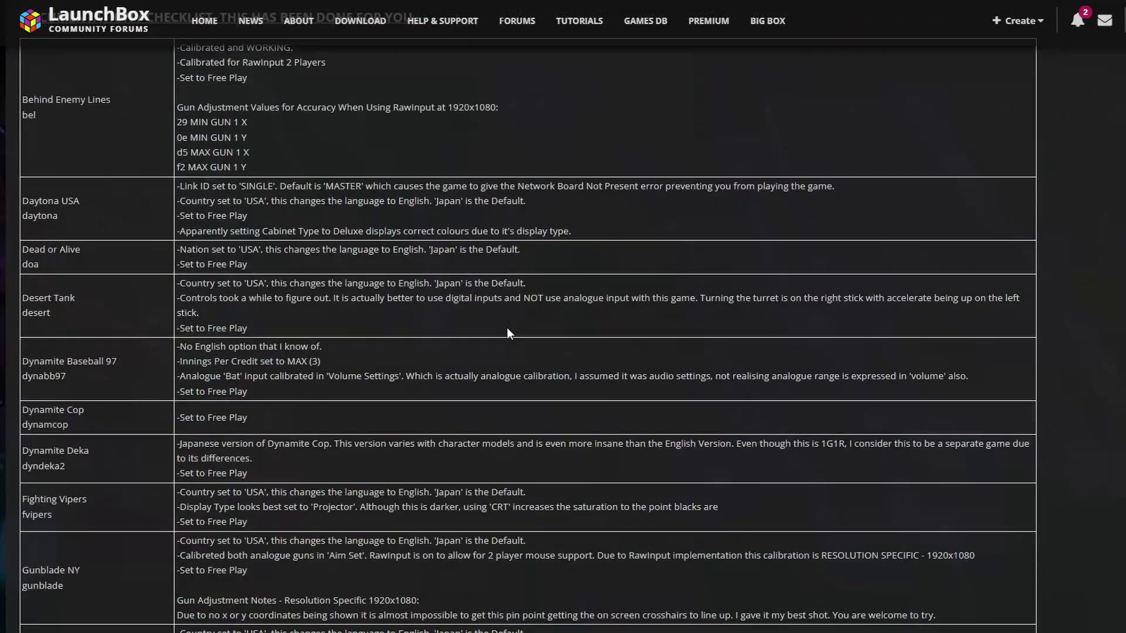